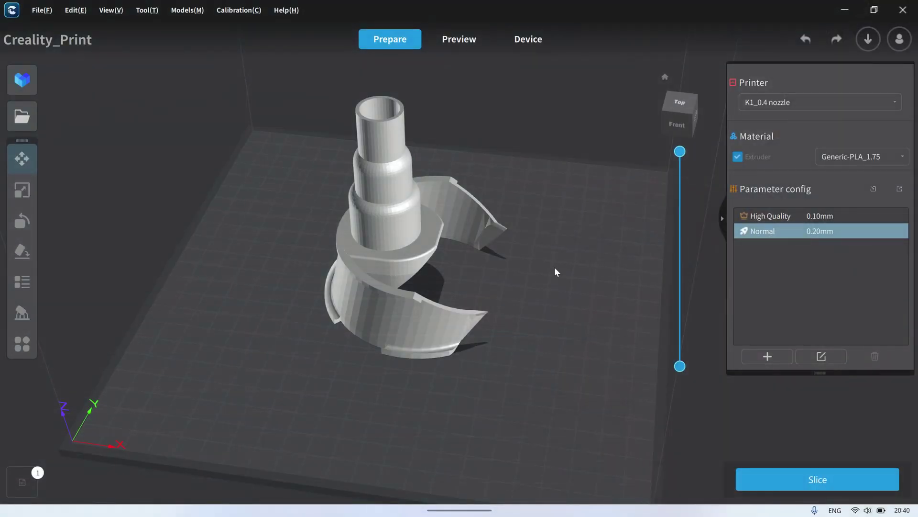
- Orbit the view around the spiral torch part on the build plate
mouse_move(555, 267)
right_mouse_down()
mouse_move(524, 228)
mouse_move(386, 253)
mouse_move(249, 311)
right_mouse_up()
- Slice the spiral torch part and inspect the 1h58m10s, 39.08 g toolpath preview
left_click(401, 197)
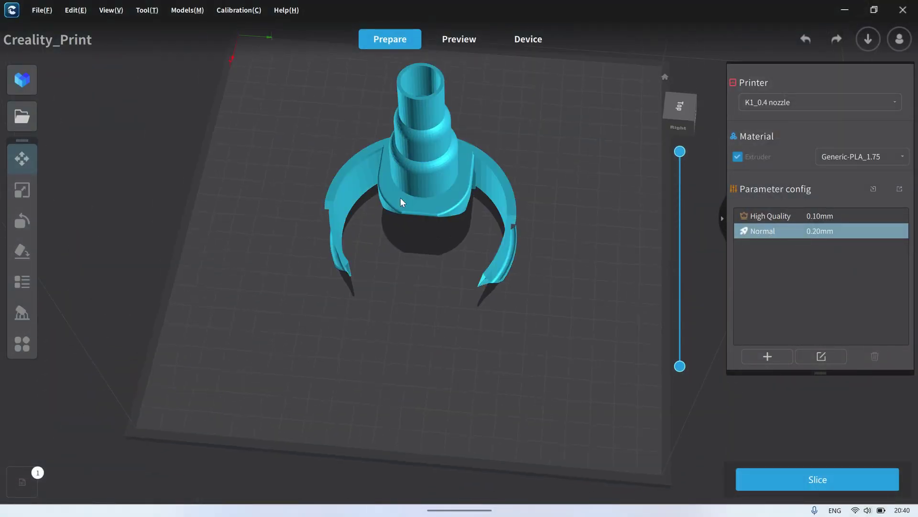
mouse_move(540, 249)
right_mouse_down()
mouse_move(266, 206)
mouse_move(769, 246)
right_mouse_up()
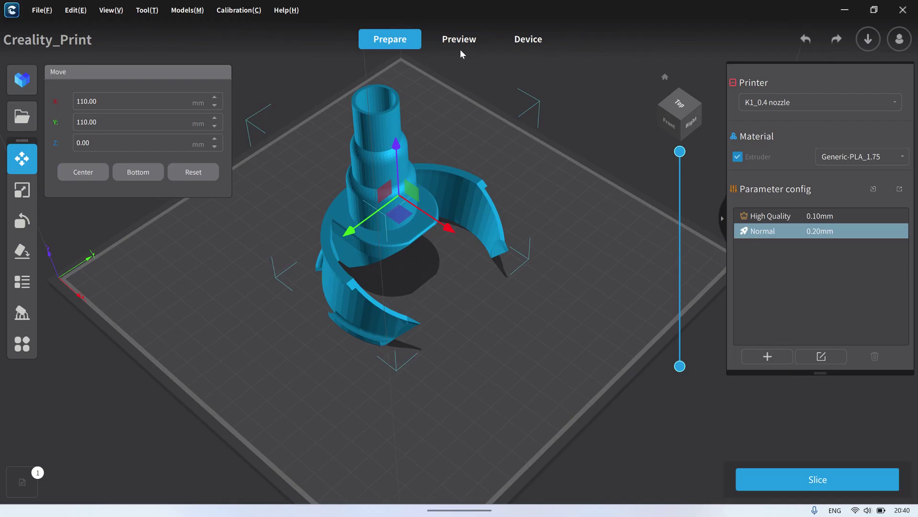
left_click(793, 474)
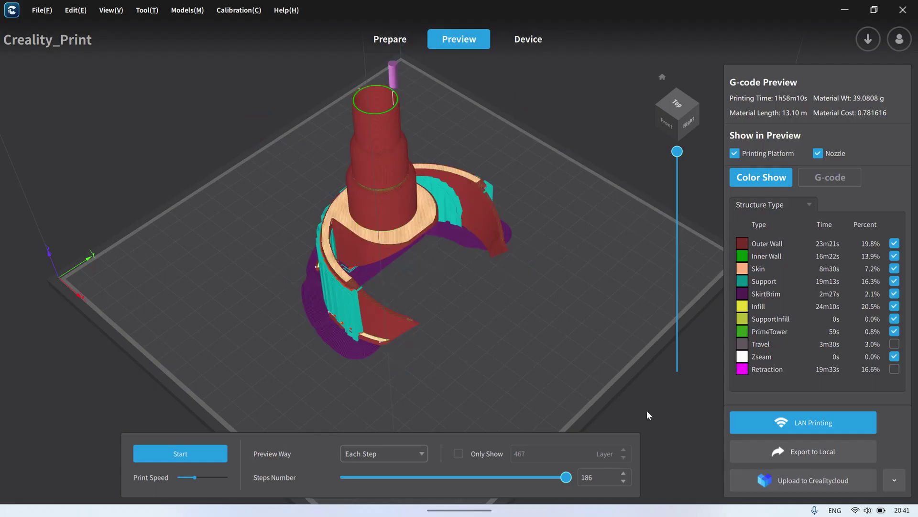
mouse_move(545, 309)
right_mouse_down()
mouse_move(529, 272)
mouse_move(423, 239)
mouse_move(363, 273)
mouse_move(579, 314)
mouse_move(601, 305)
right_mouse_up()
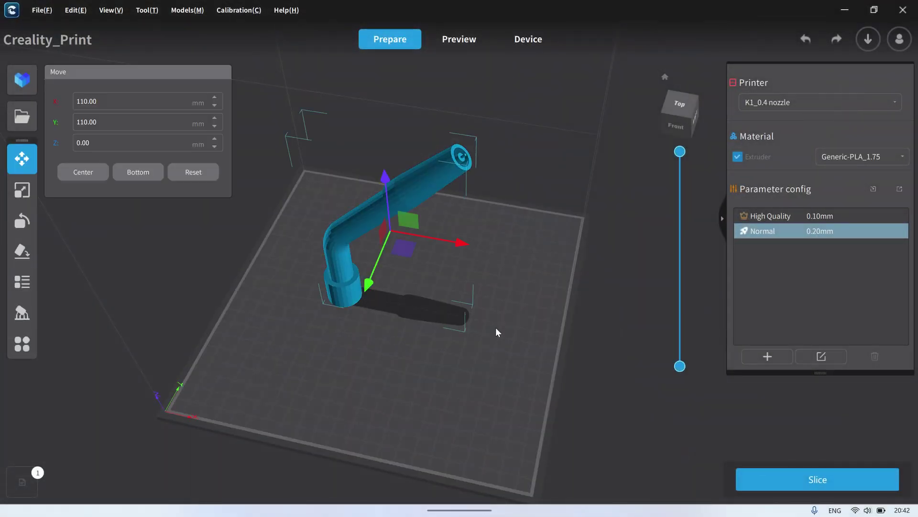
- Slice the bent tube part and orbit the 1h35m33s preview to inspect toolpaths
mouse_move(496, 332)
right_mouse_down()
mouse_move(443, 258)
mouse_move(328, 335)
mouse_move(297, 324)
mouse_move(461, 269)
mouse_move(563, 291)
mouse_move(533, 305)
right_mouse_up()
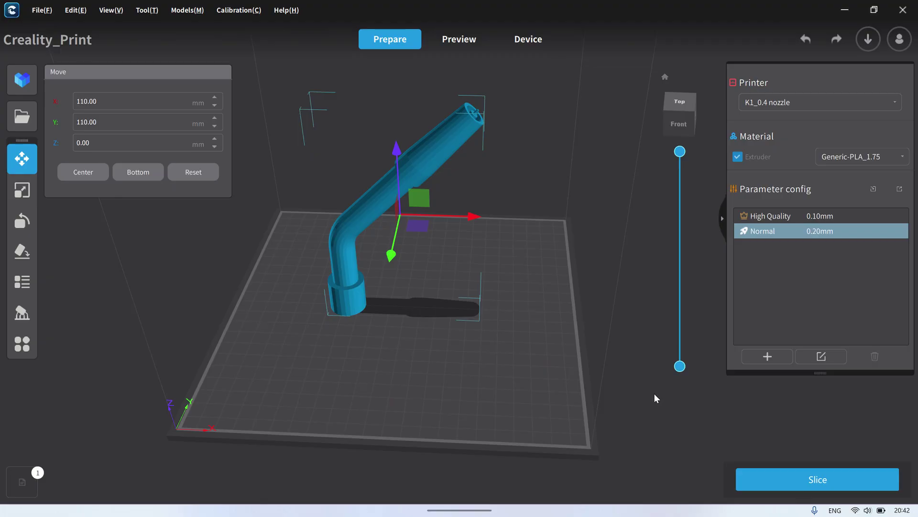
left_click(777, 473)
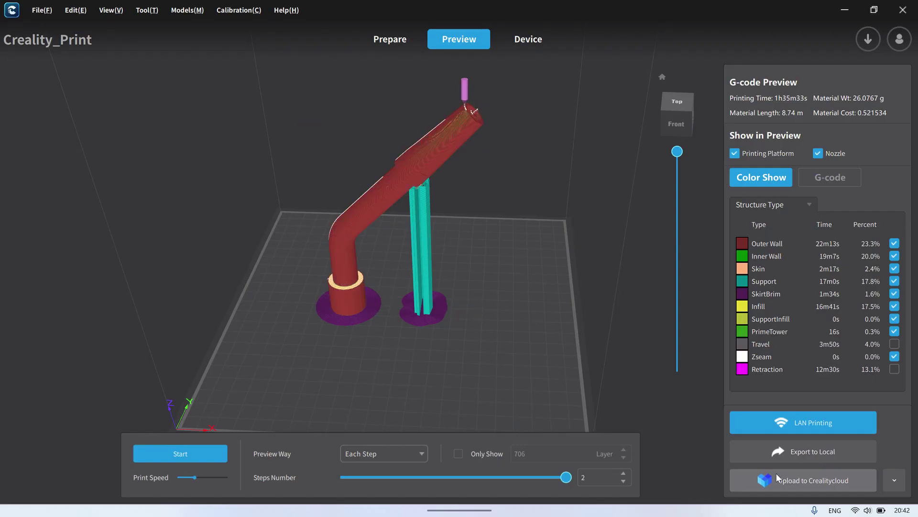
right_click_drag(569, 291, 502, 311)
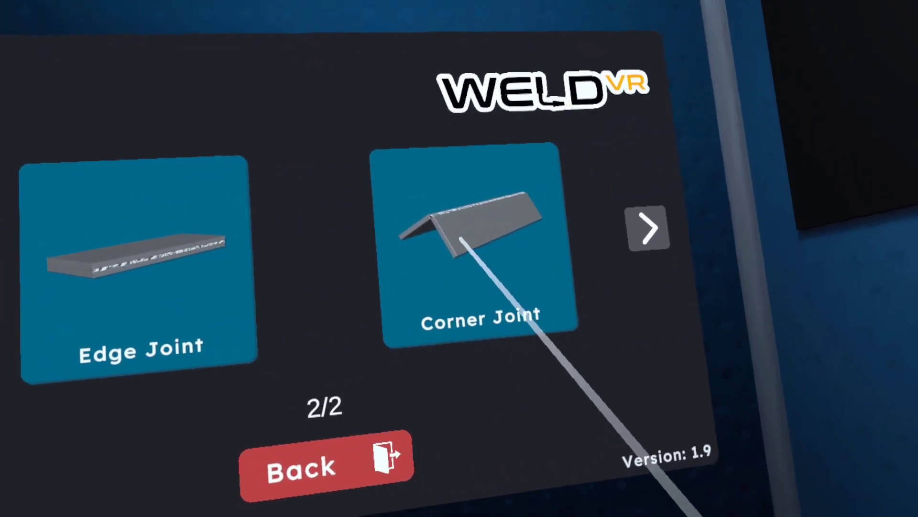
- Start a Beginner Corner Joint exercise with Overhead (4G) orientation
left_click(468, 244)
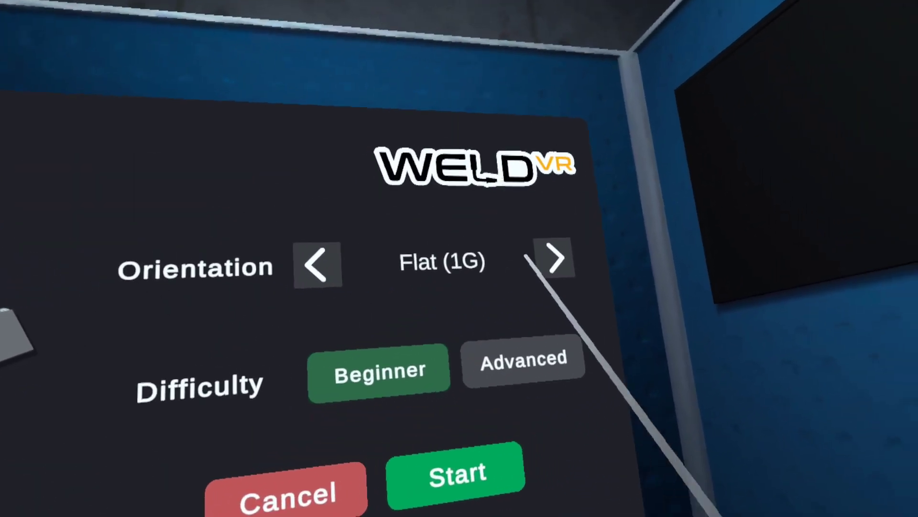
left_click(556, 258)
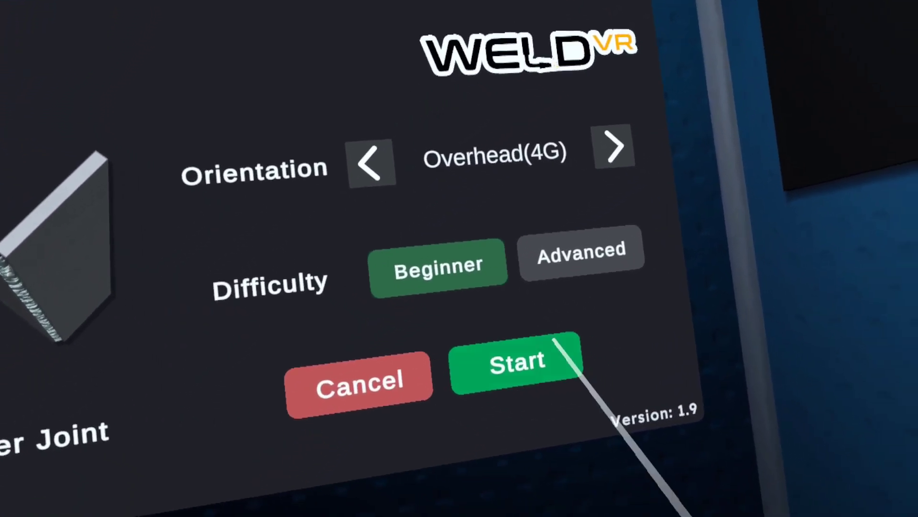
left_click(541, 359)
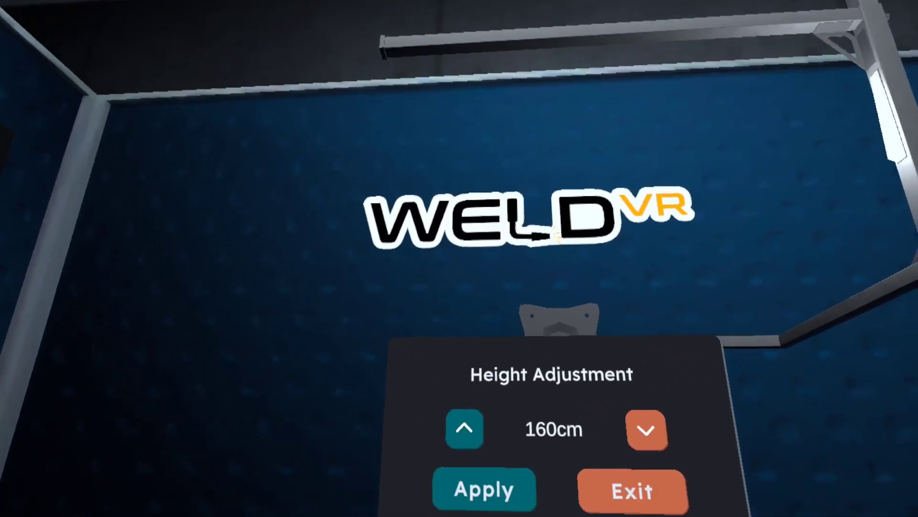
- Apply the 160cm height, weld the overhead corner joint and view its results
left_click(485, 490)
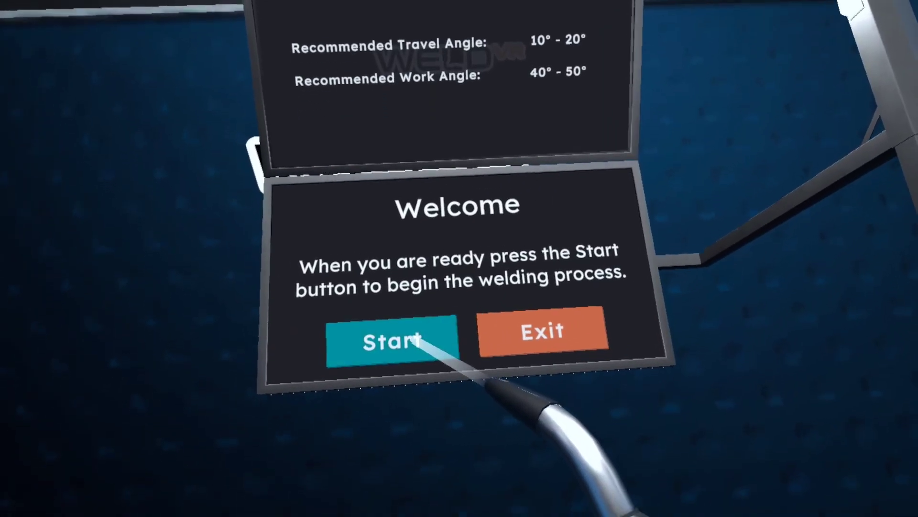
left_click(418, 342)
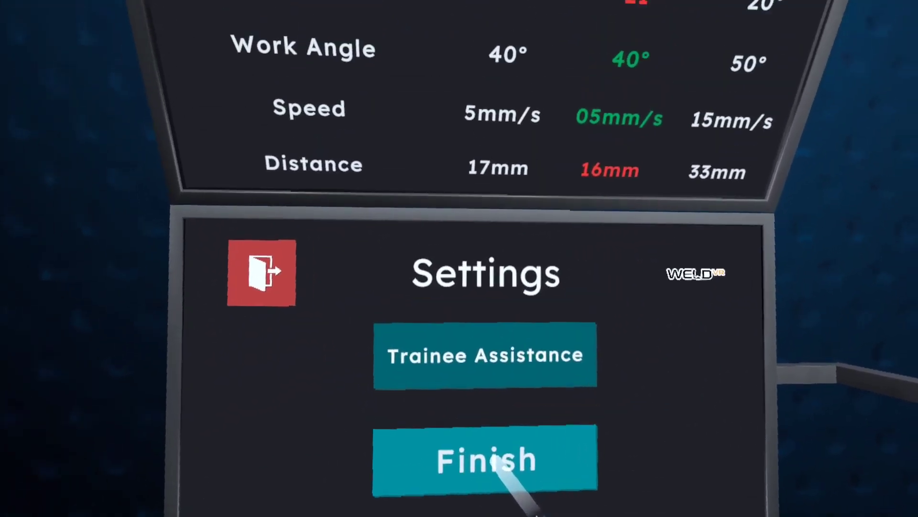
left_click(493, 460)
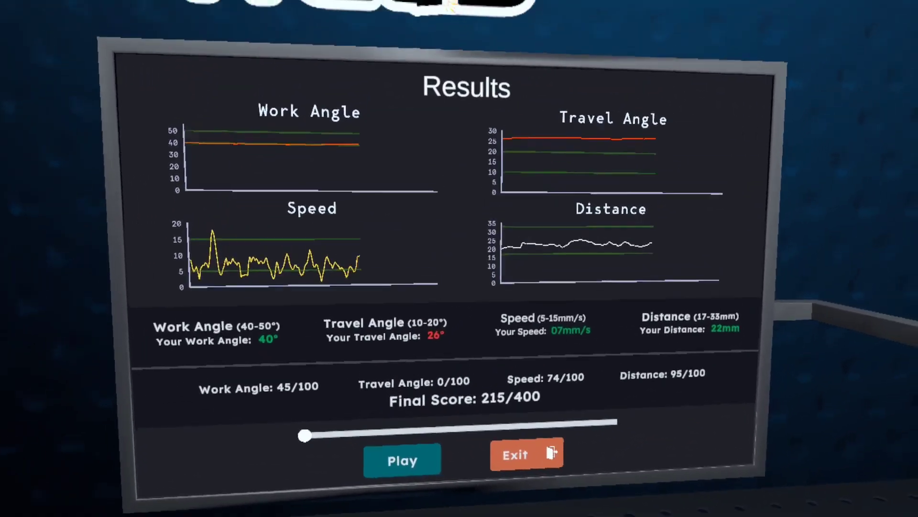